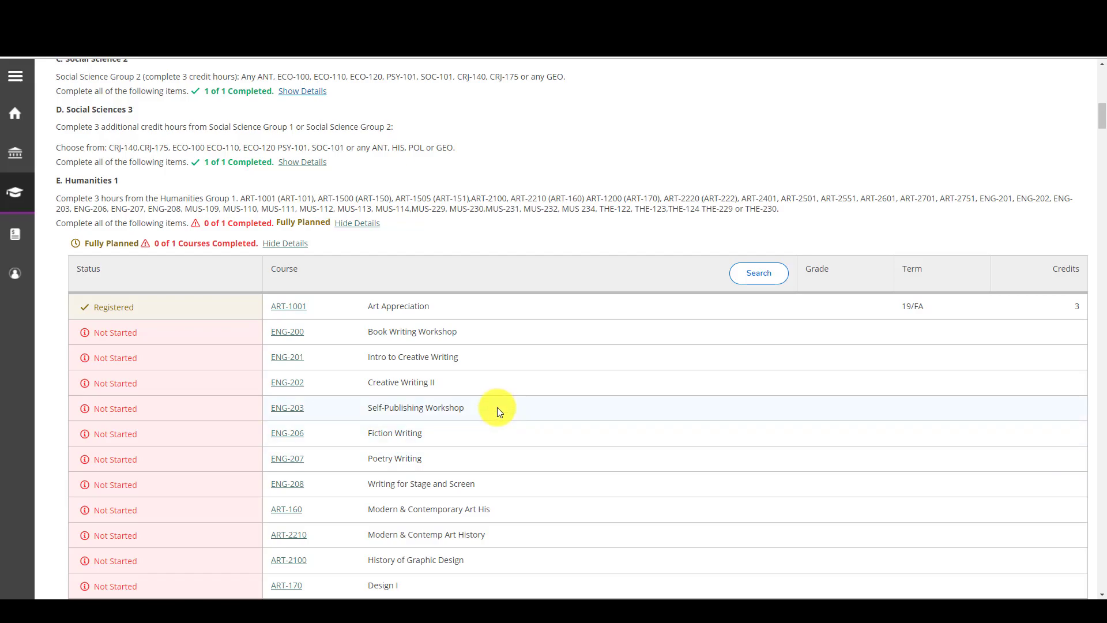
Scroll My Progress down to the E. Humanities 1 table showing ART-1001 registered for 19/FA
scroll(497, 407, down, 1)
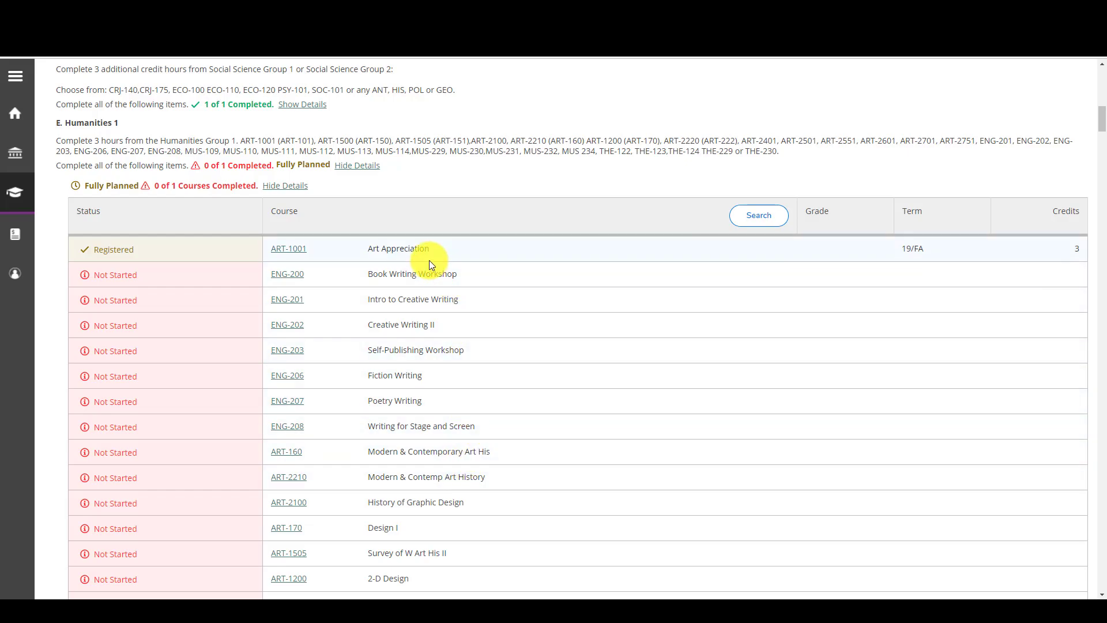
Search the catalog for Humanities 1 courses and browse the results, including planned MUS-111 Music Appreciation
click(750, 218)
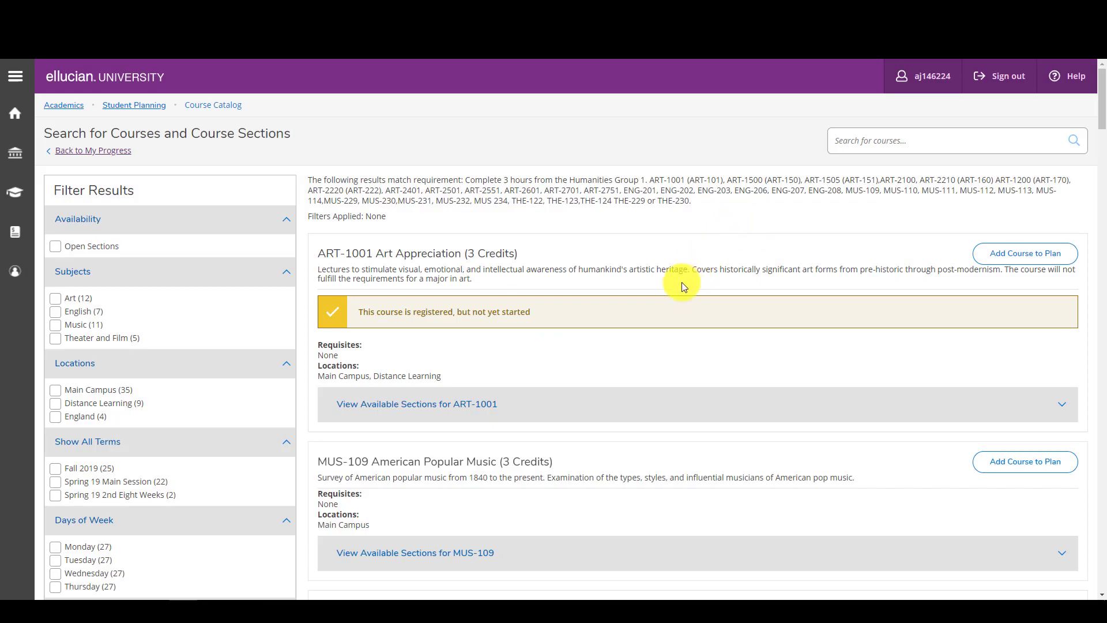
scroll(682, 283, down, 1)
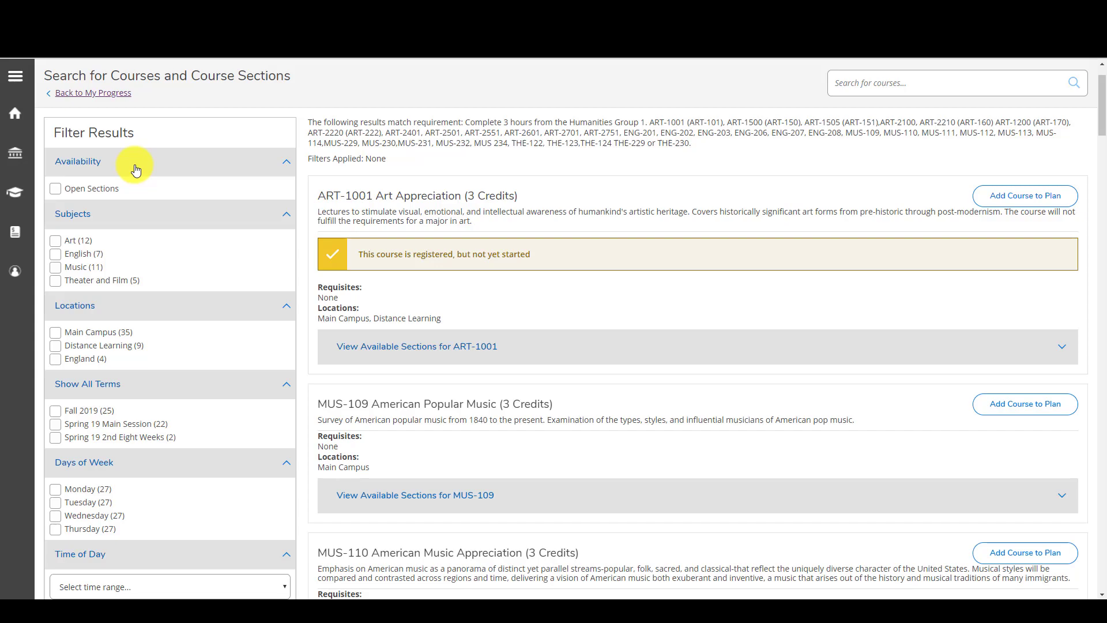
scroll(135, 169, down, 1)
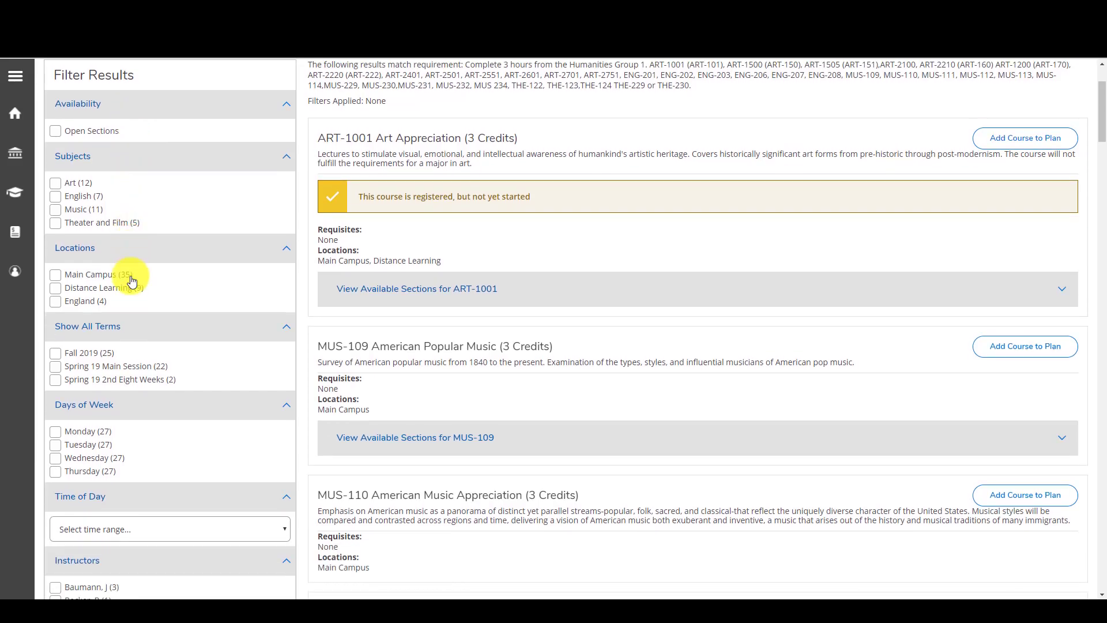
scroll(131, 280, down, 1)
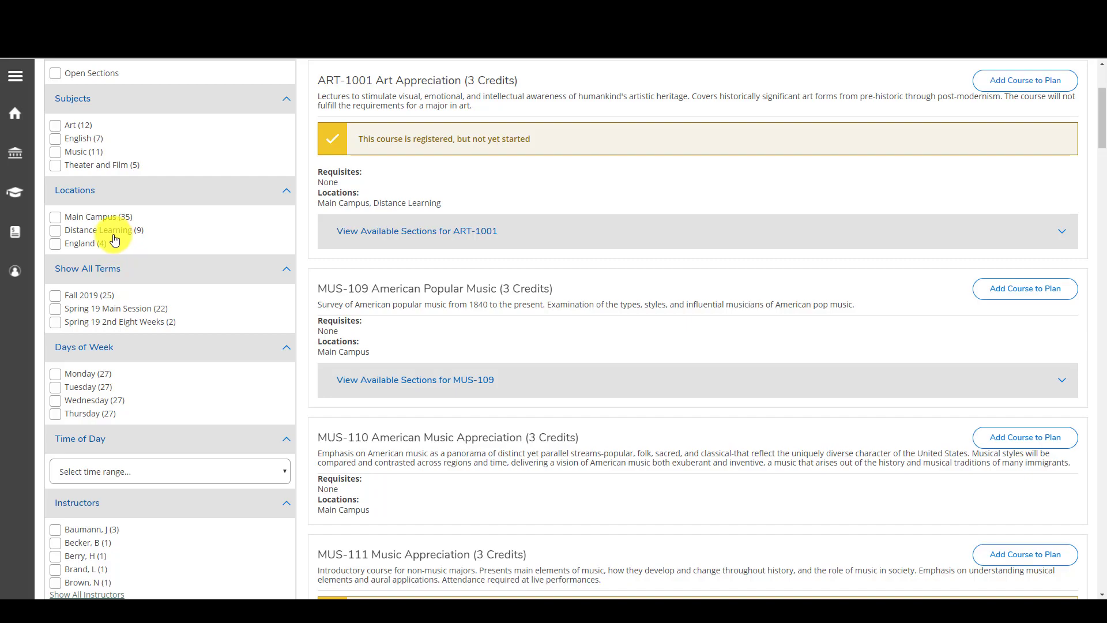
scroll(115, 240, down, 1)
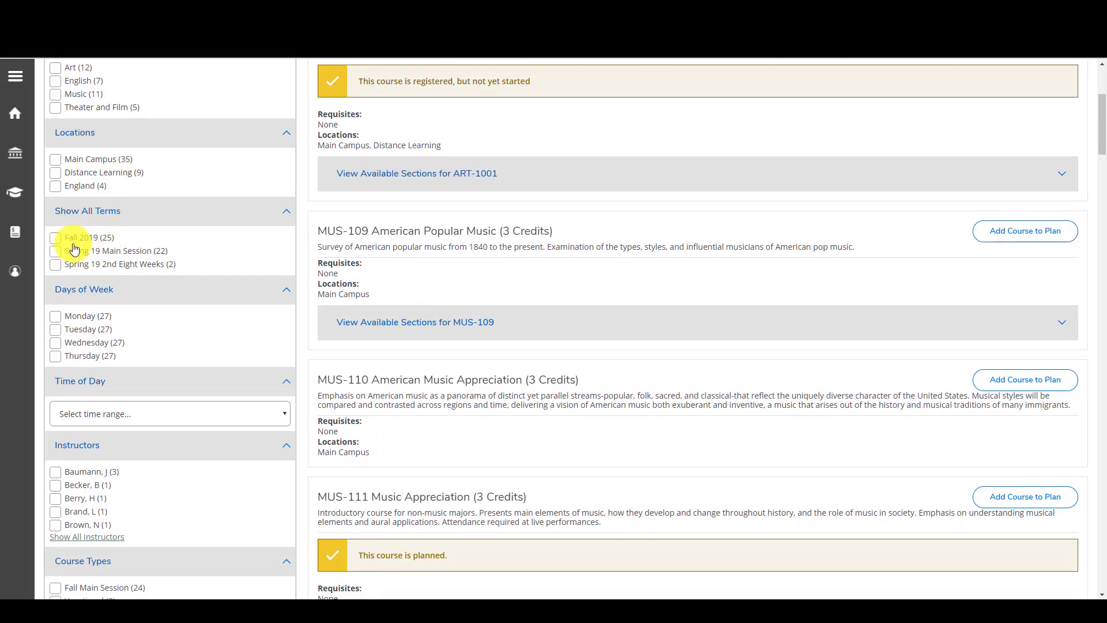
Filter the Humanities Group 1 results to Fall 2019 (25 courses), leaving Time of Day unset
click(55, 238)
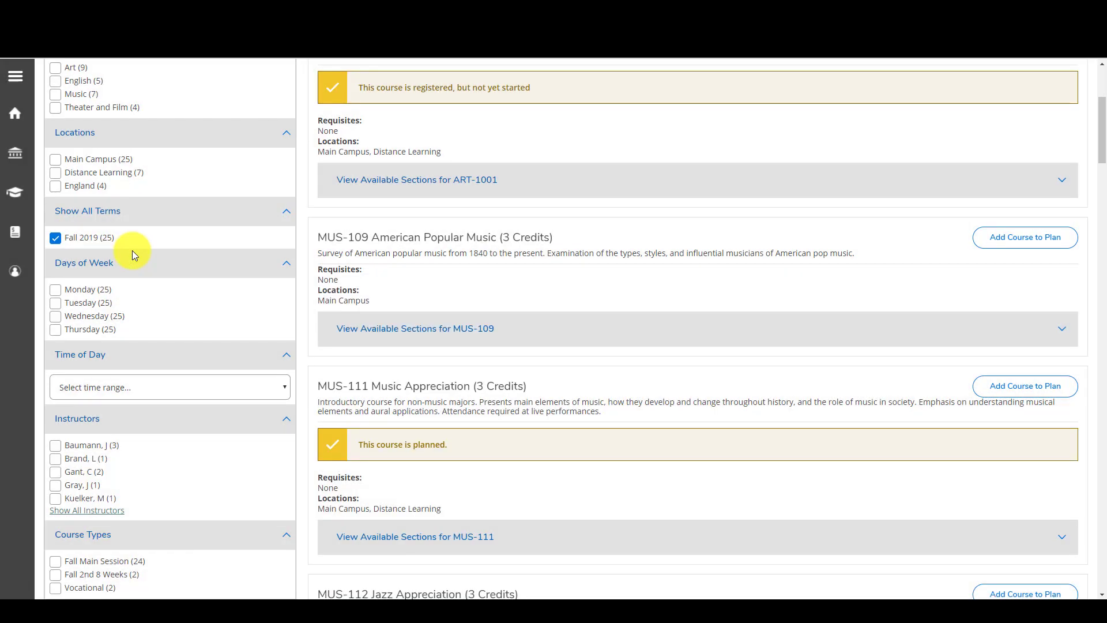
scroll(140, 257, down, 1)
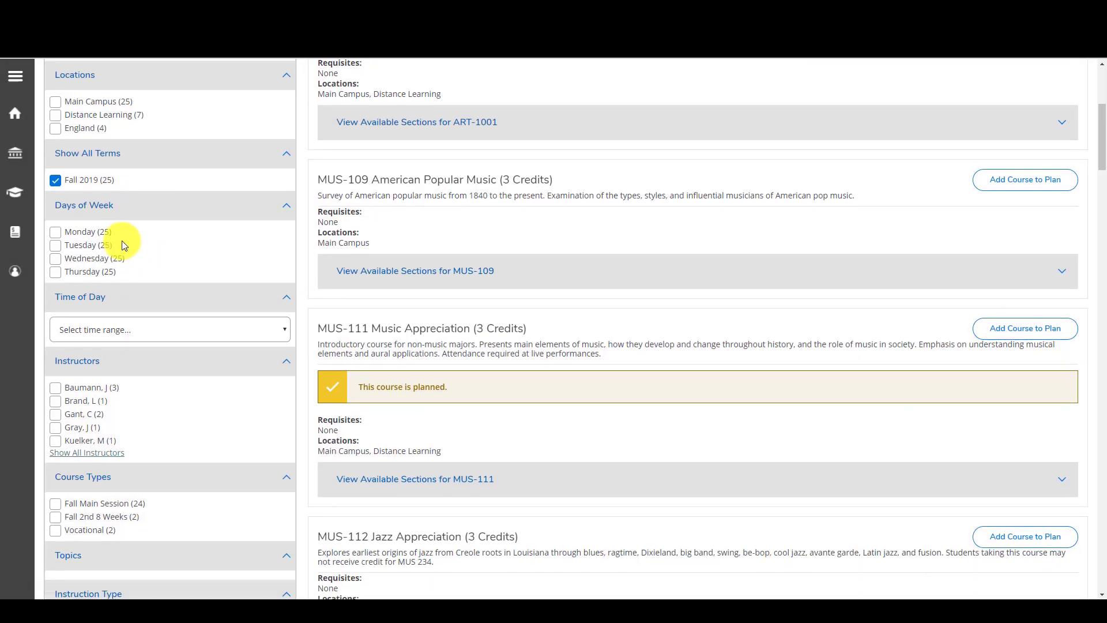
click(284, 330)
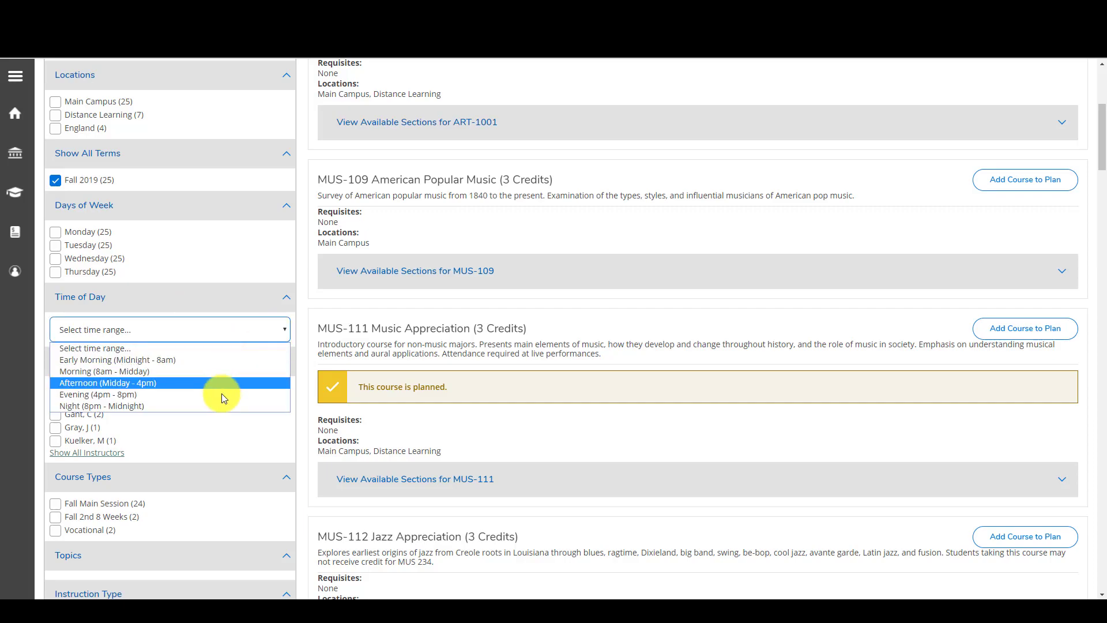
click(225, 327)
scroll(225, 328, down, 3)
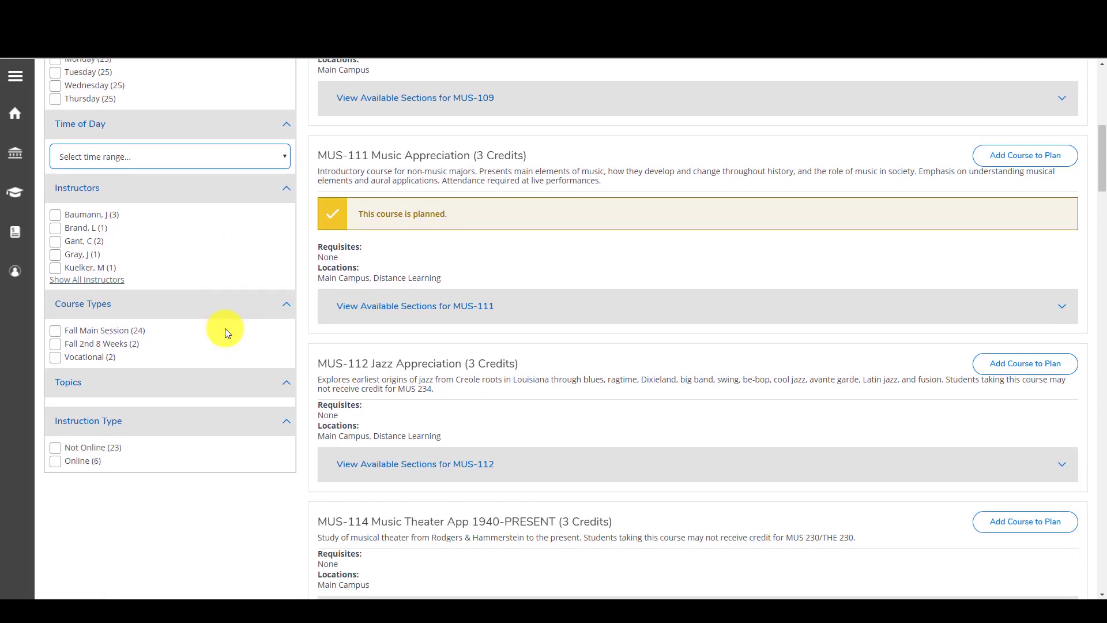
scroll(225, 327, up, 4)
scroll(225, 327, up, 3)
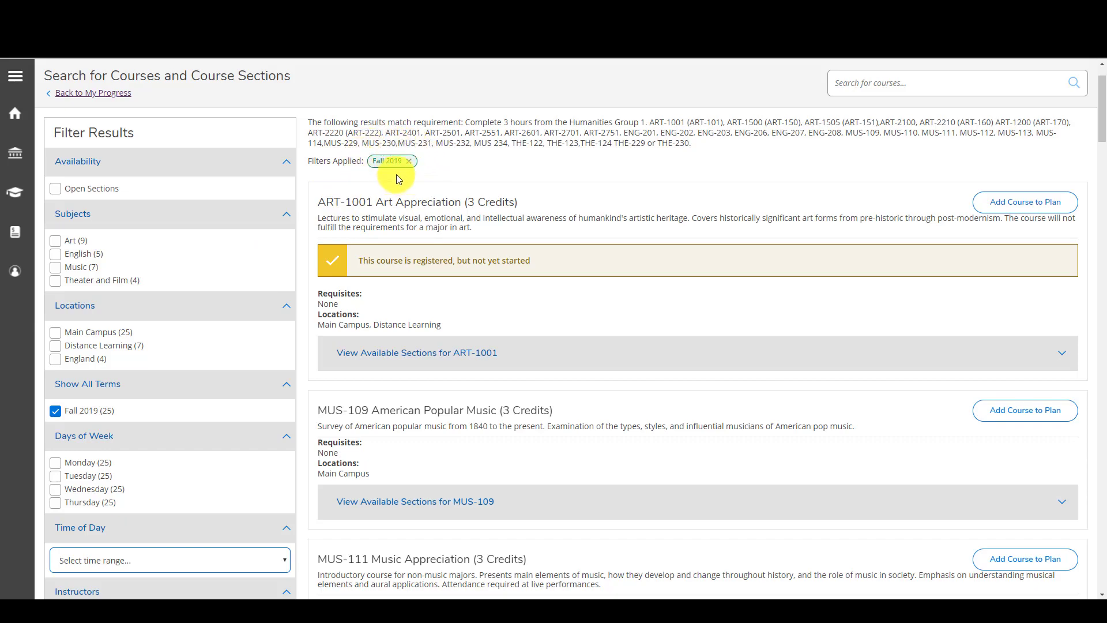
scroll(435, 227, down, 1)
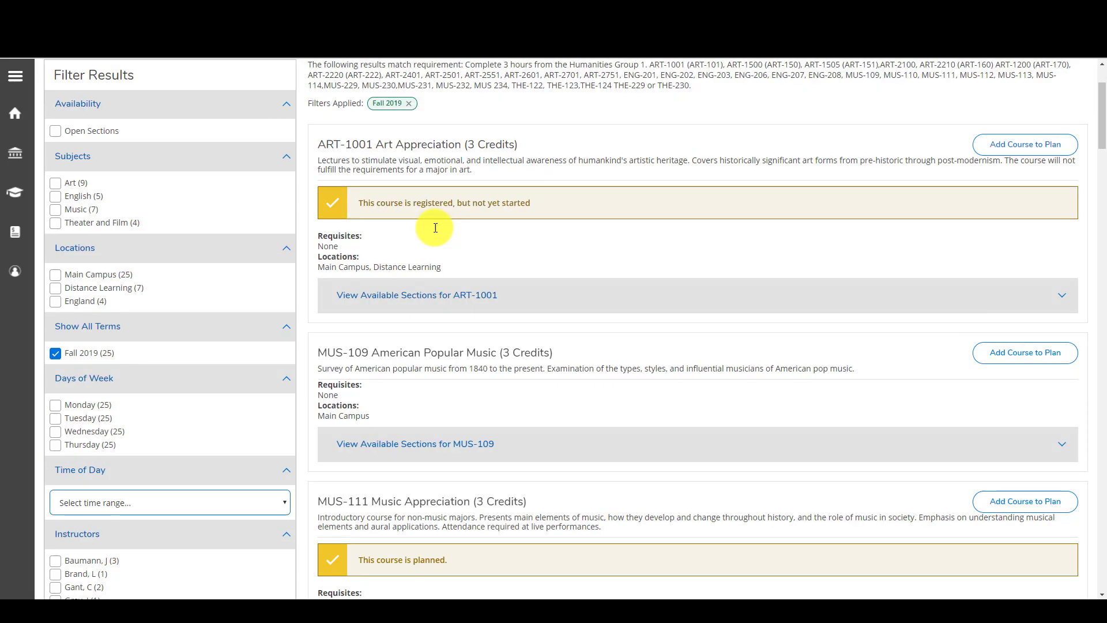
scroll(436, 228, up, 2)
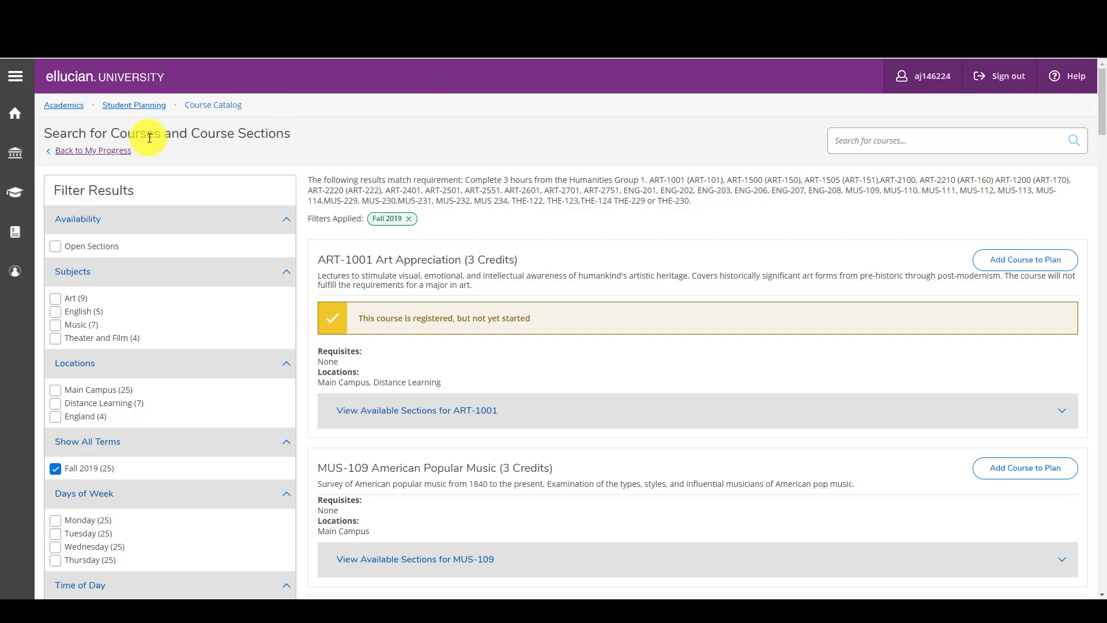
Go back to My Progress and bring up the Course Details for ENG-201 Intro to Creative Writing
click(92, 151)
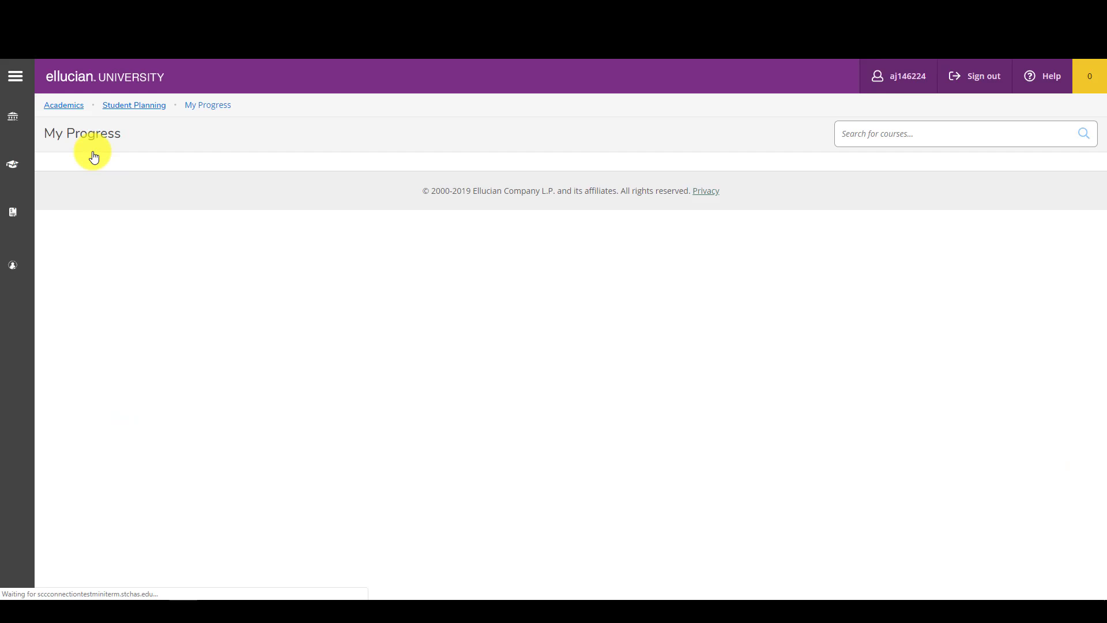
scroll(266, 347, down, 1)
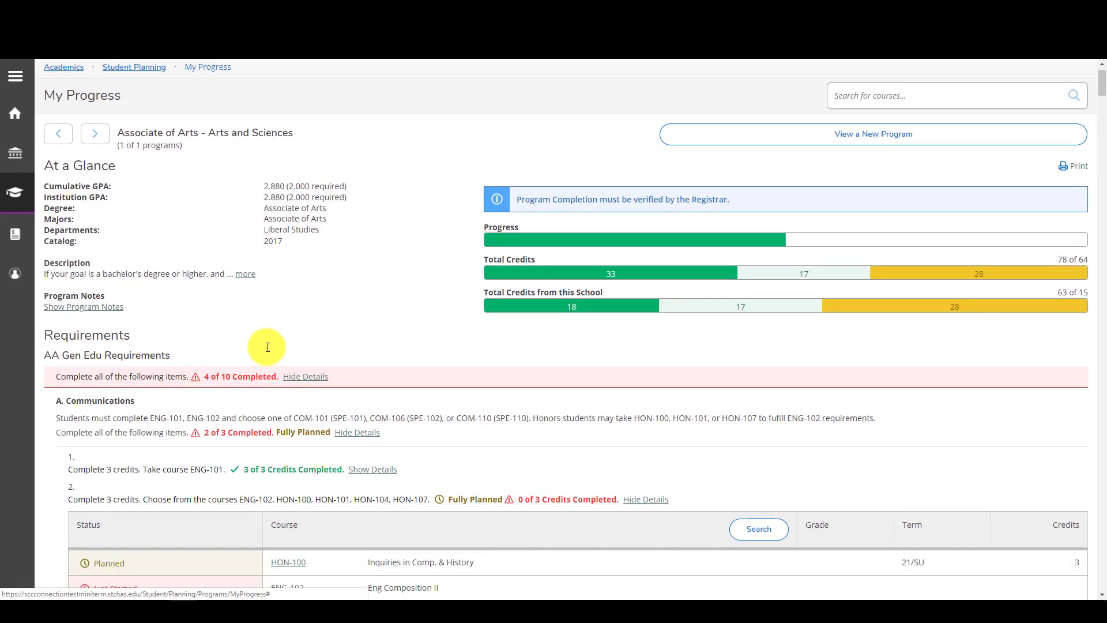
scroll(268, 347, down, 5)
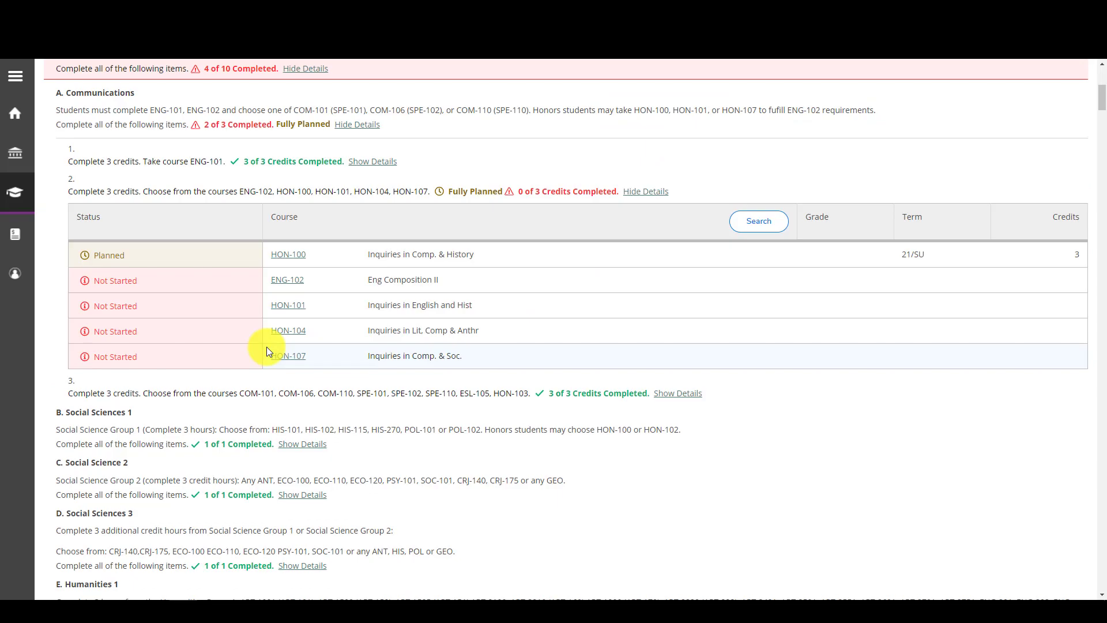
scroll(266, 347, down, 8)
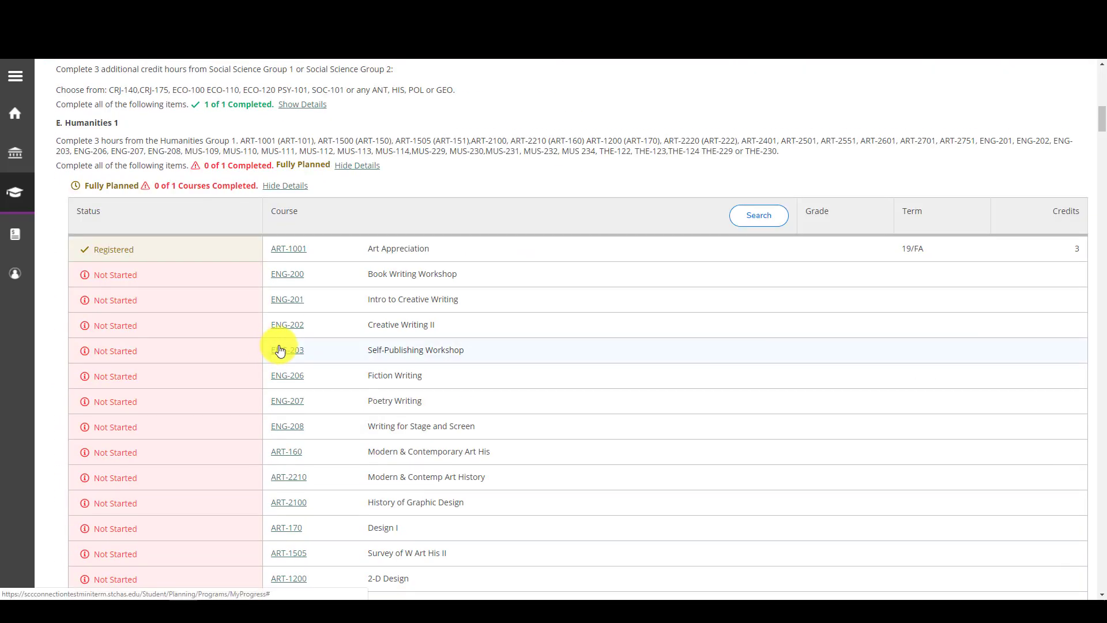
click(299, 304)
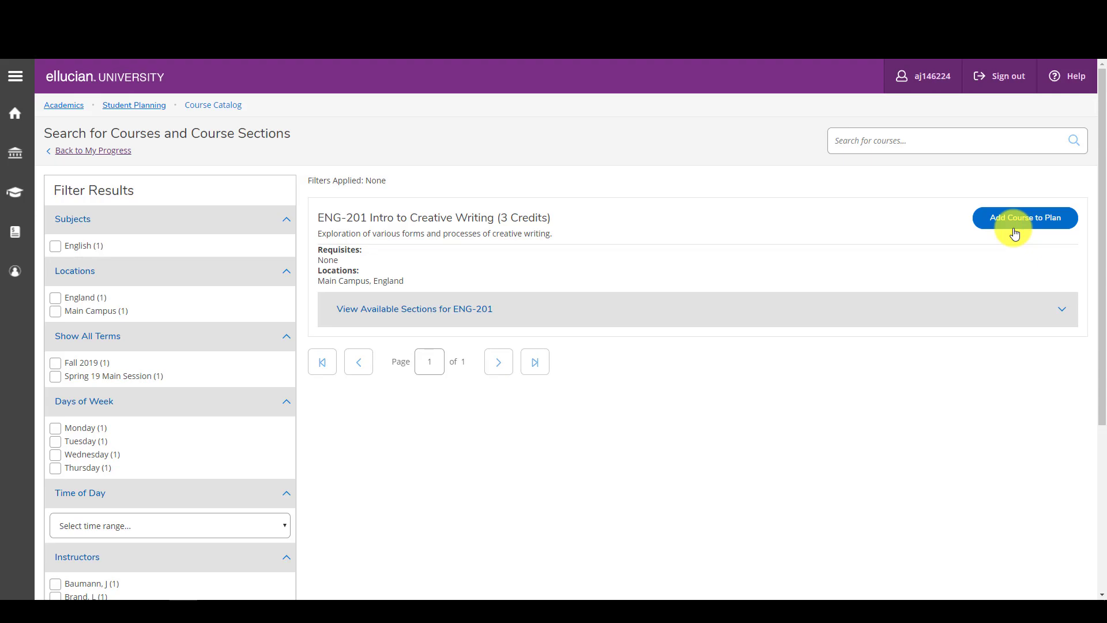
click(1002, 227)
Plan ENG-201 Intro to Creative Writing (3 credits) for the Fall 2021 term
click(1002, 229)
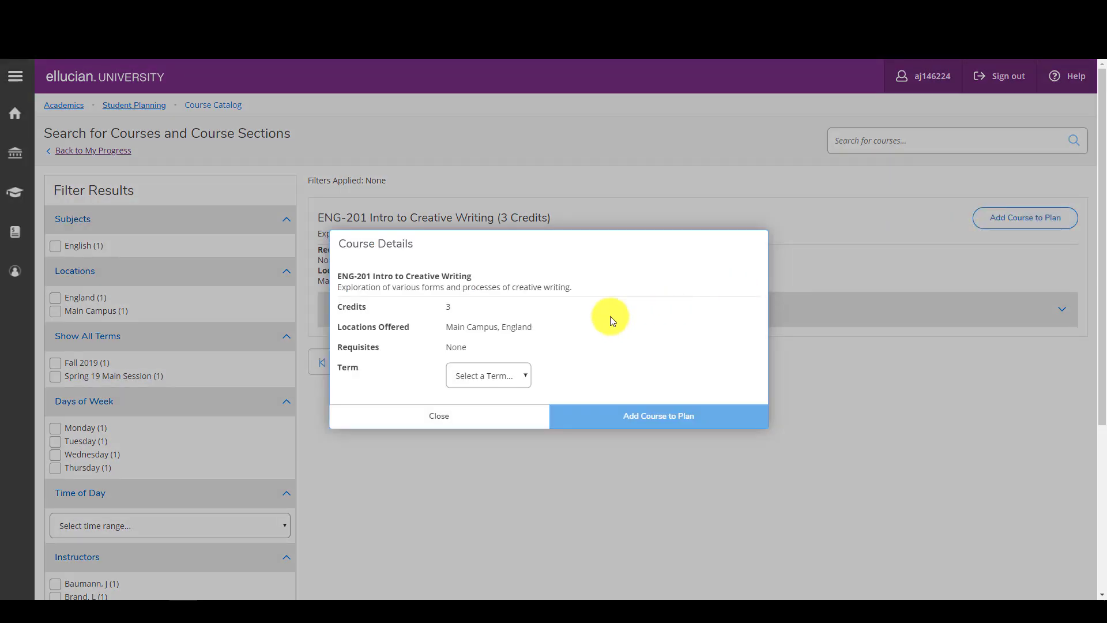
scroll(610, 316, down, 1)
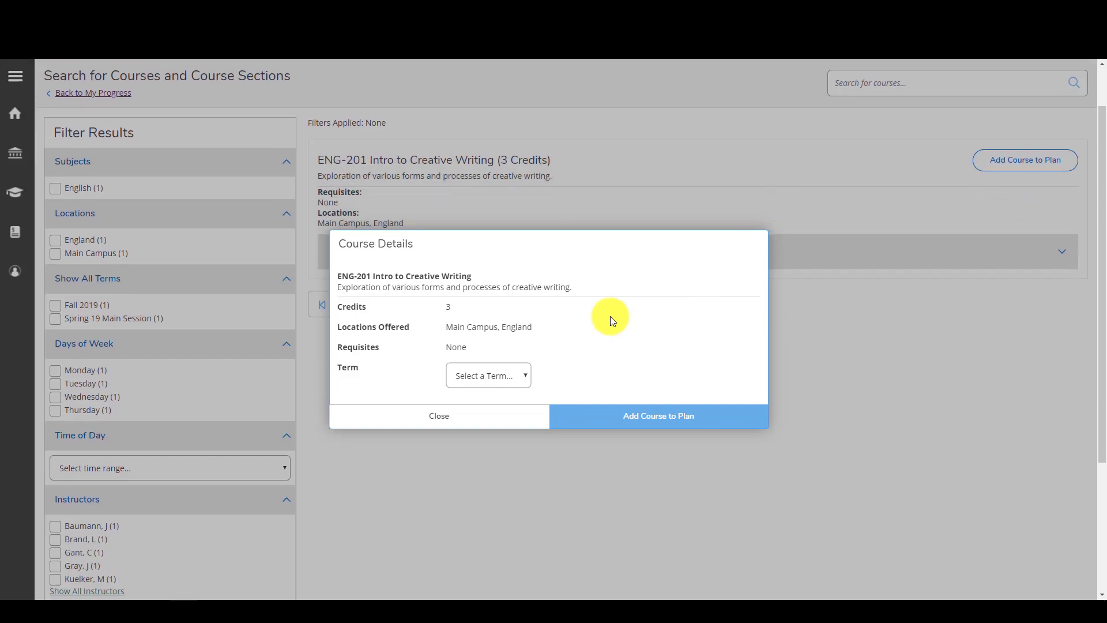
click(526, 378)
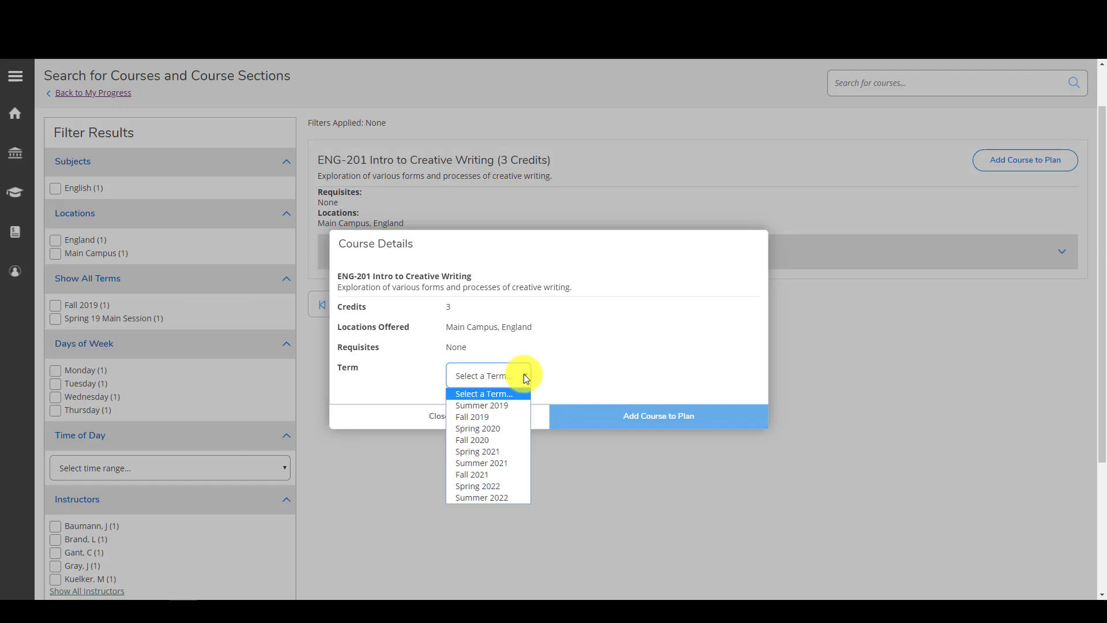
click(510, 475)
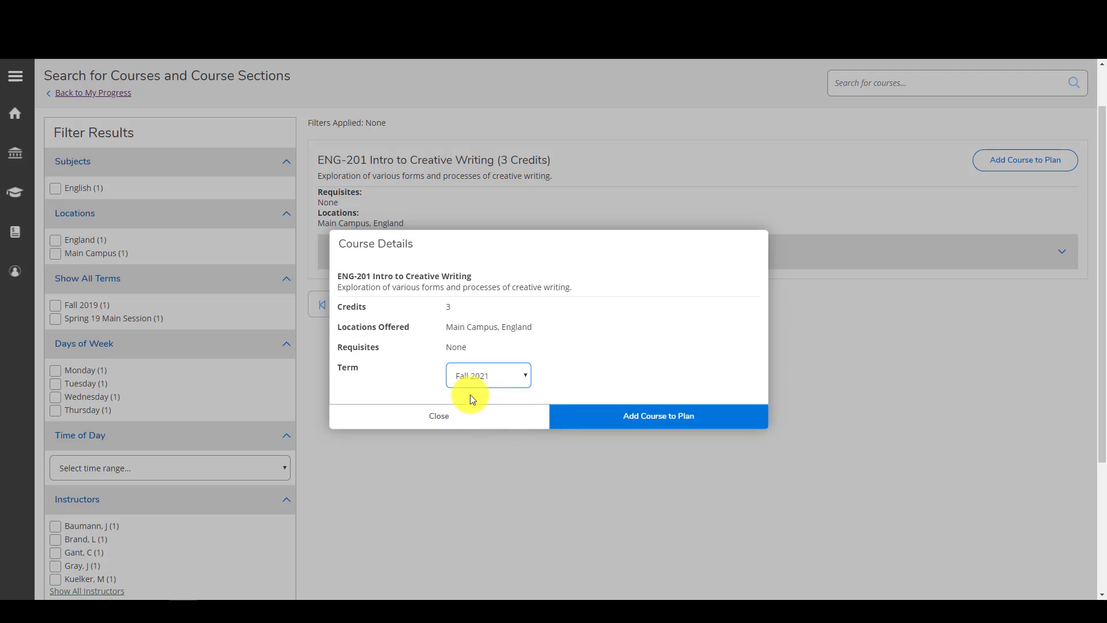
click(672, 422)
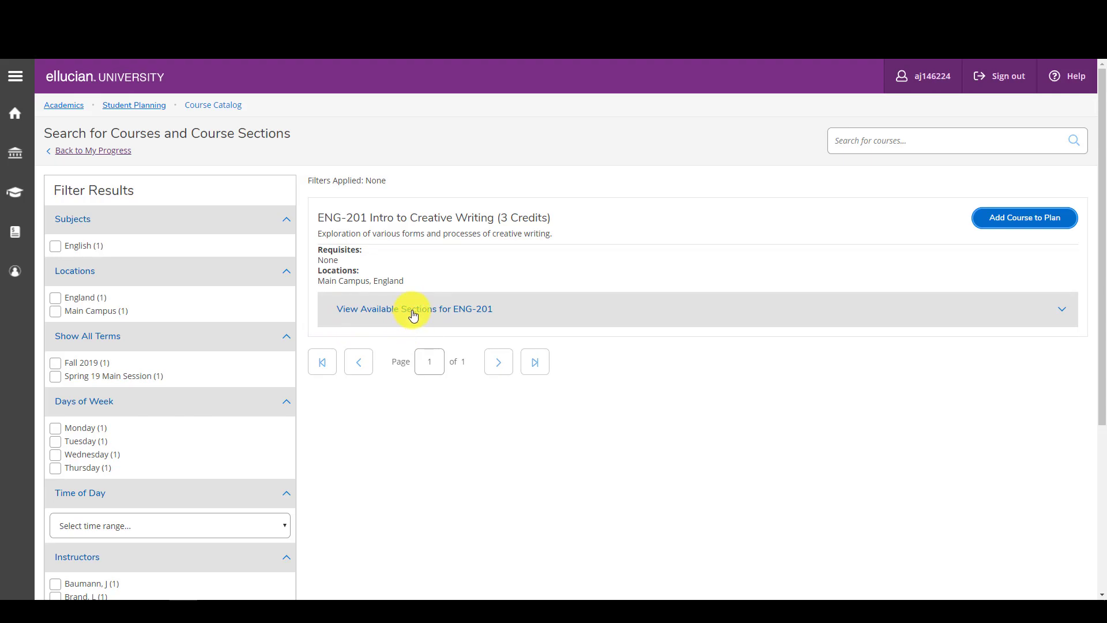
Show ENG-201's available sections, including Intro to Creative Writing 01 and 02
click(413, 315)
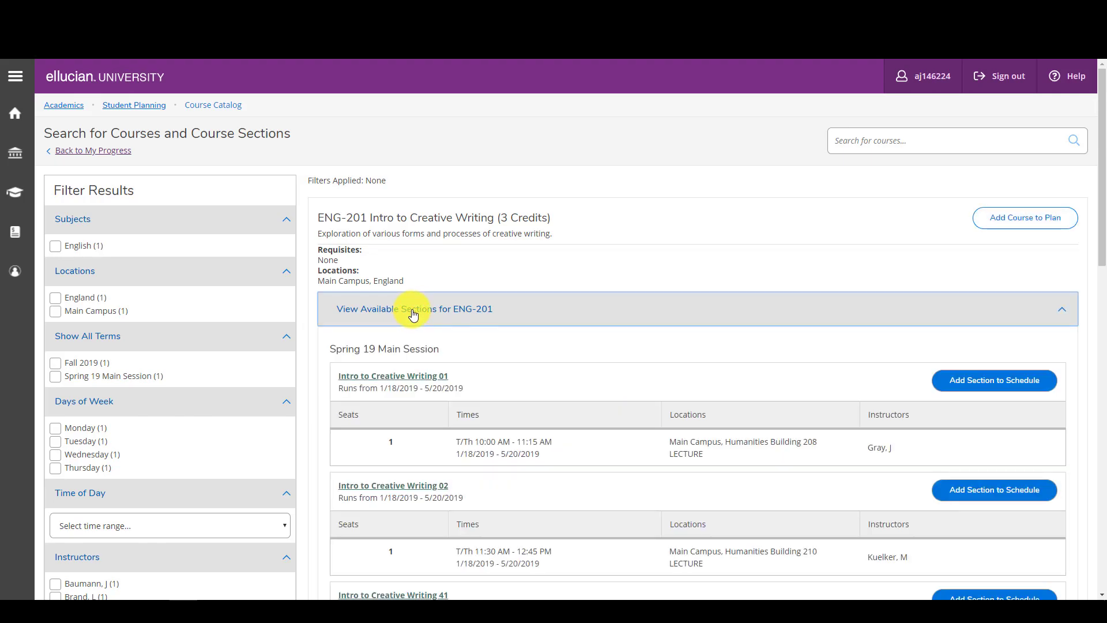
scroll(413, 314, down, 3)
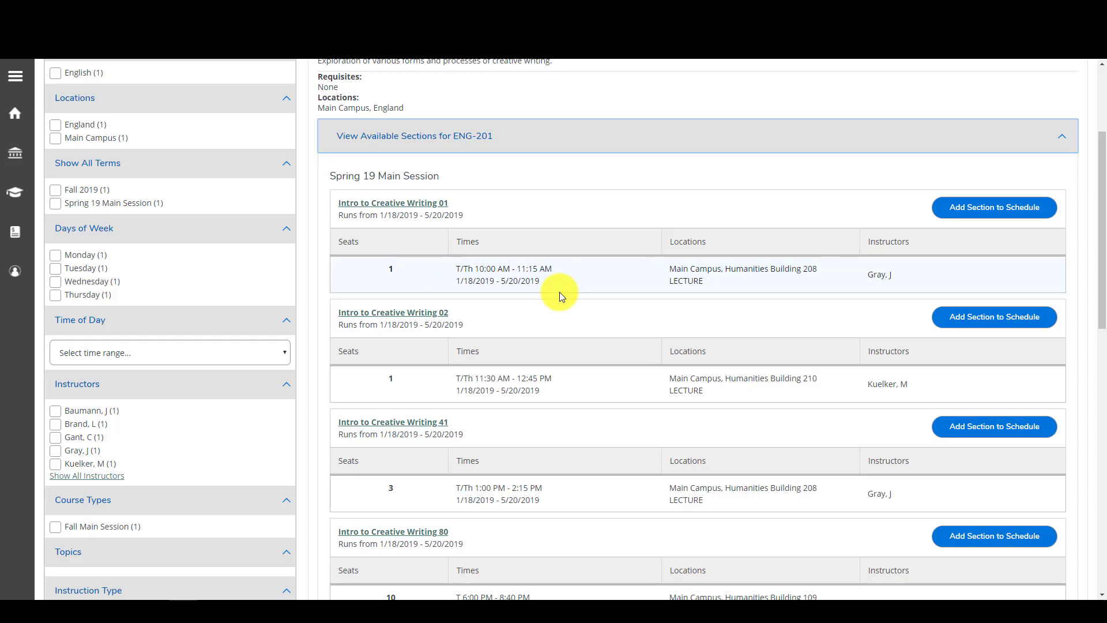
scroll(561, 295, down, 2)
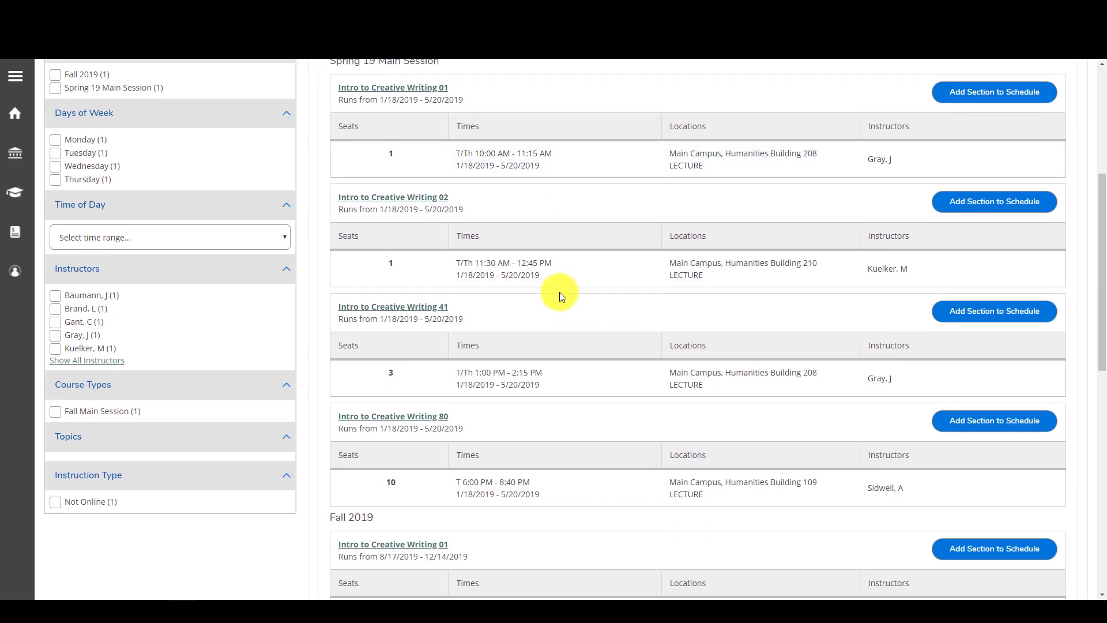
scroll(559, 292, up, 1)
scroll(559, 292, down, 3)
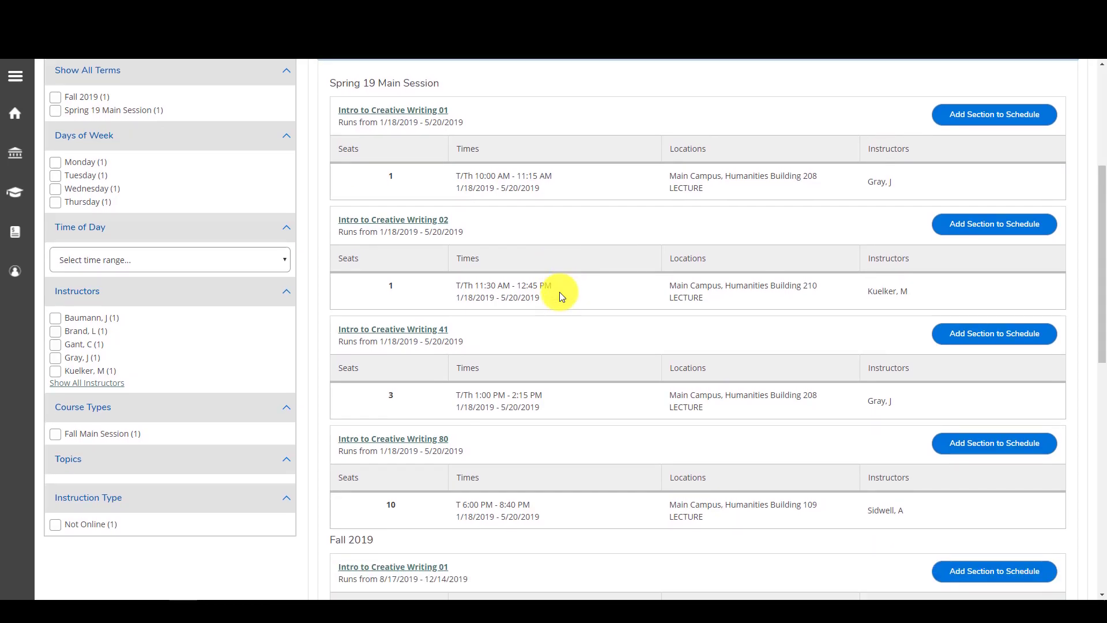
scroll(560, 292, down, 3)
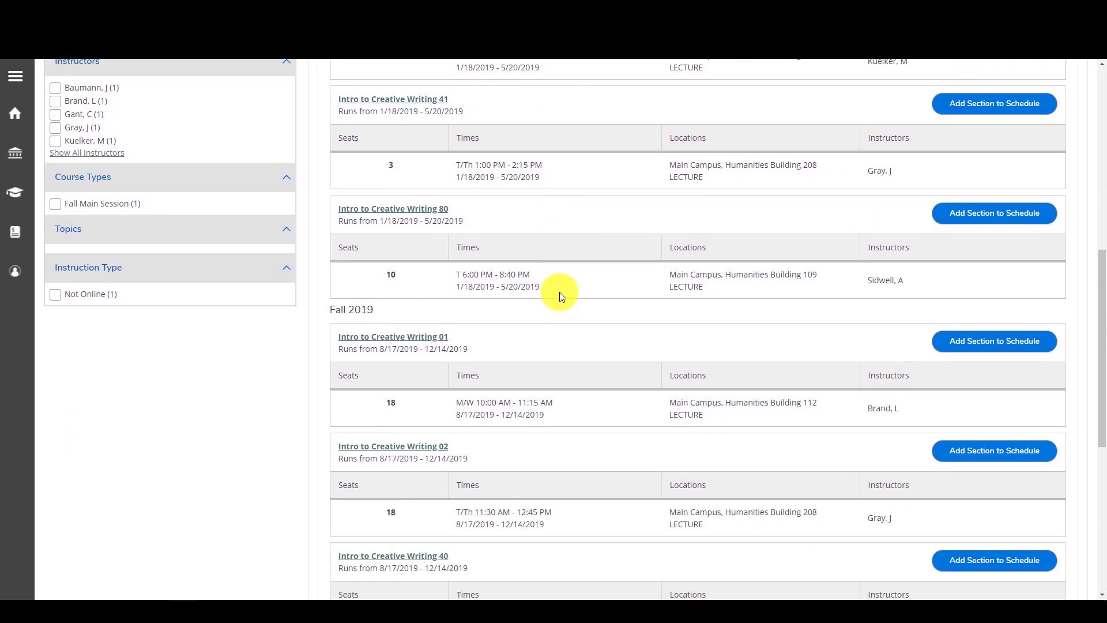
scroll(560, 295, down, 2)
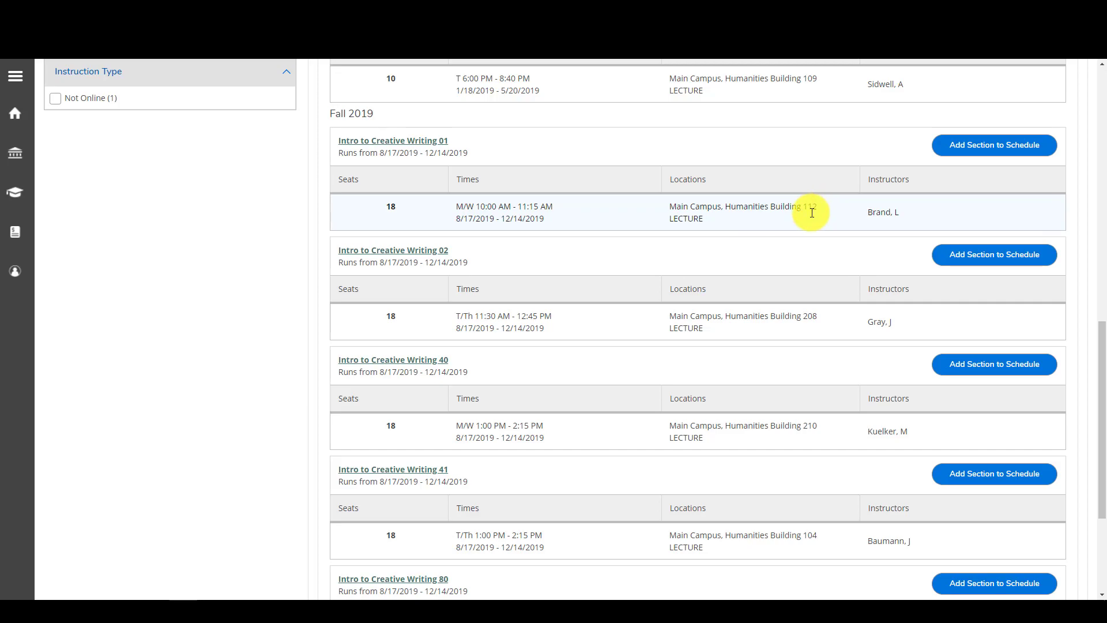
Add section ENG-201-01 (M/W 10:00–11:15 AM, Fall 2019) to the schedule
click(994, 147)
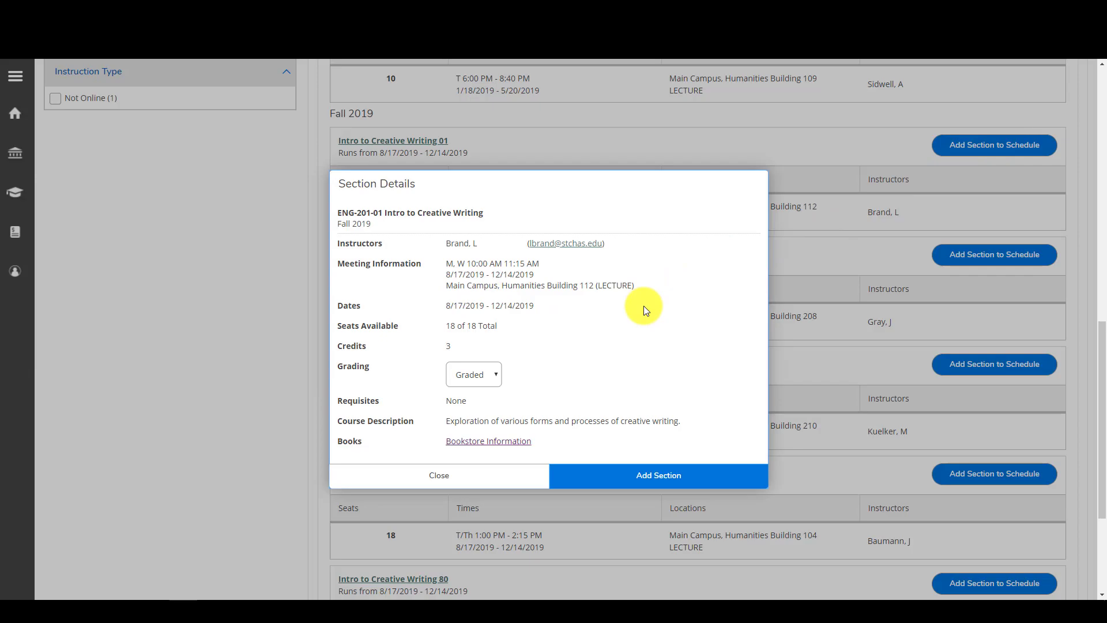
click(621, 483)
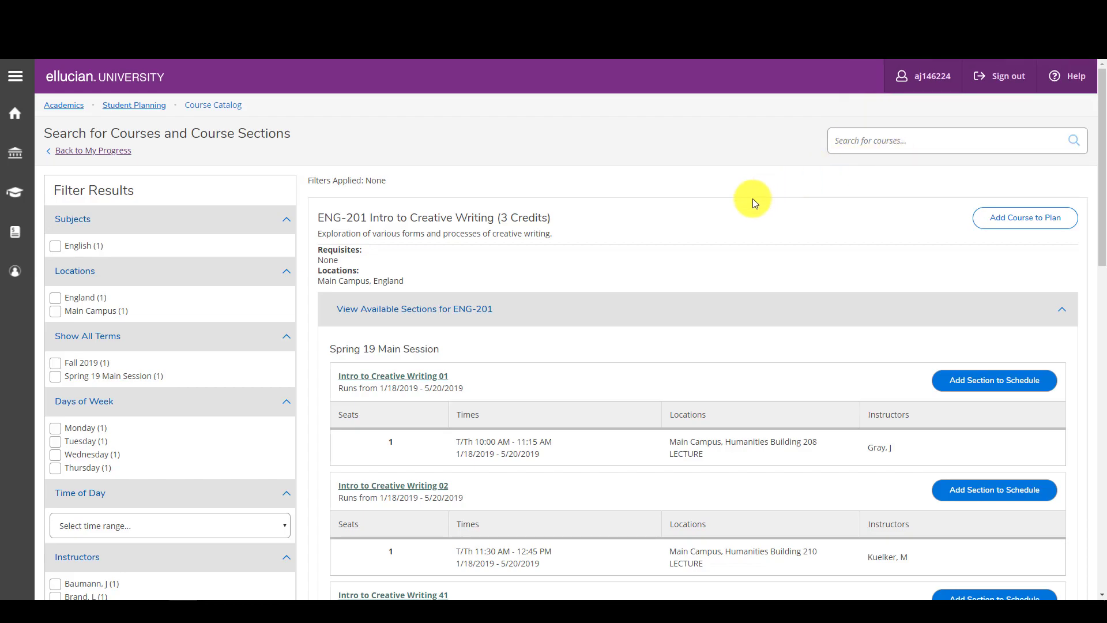
Go to Plan & Schedule through the Student Planning breadcrumb, showing the Spring 19 Main Session calendar
scroll(753, 198, down, 3)
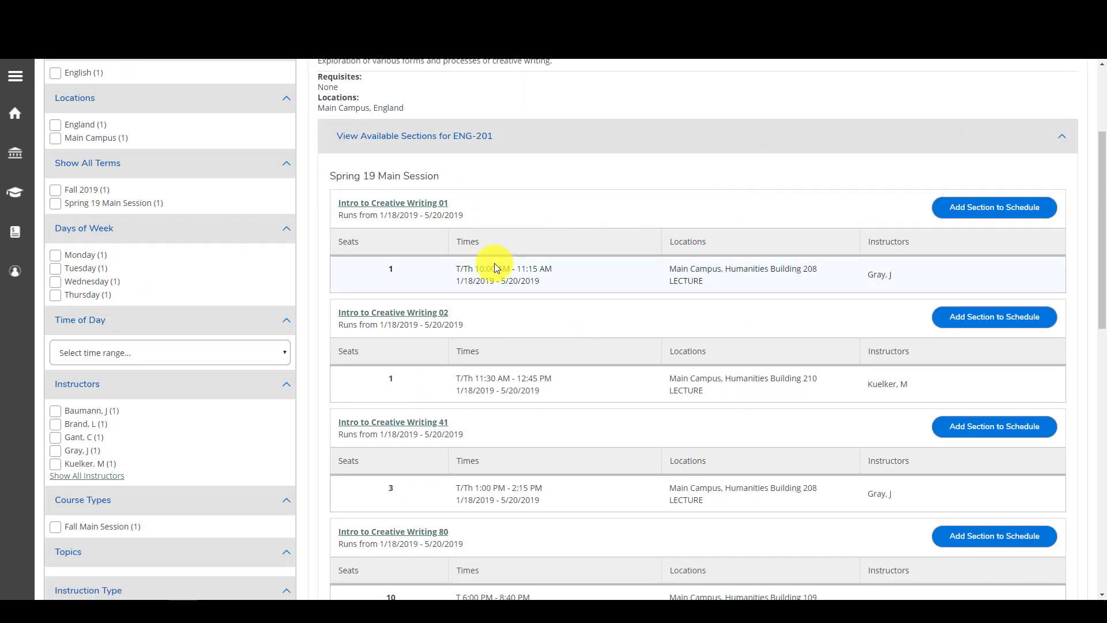
scroll(493, 264, up, 3)
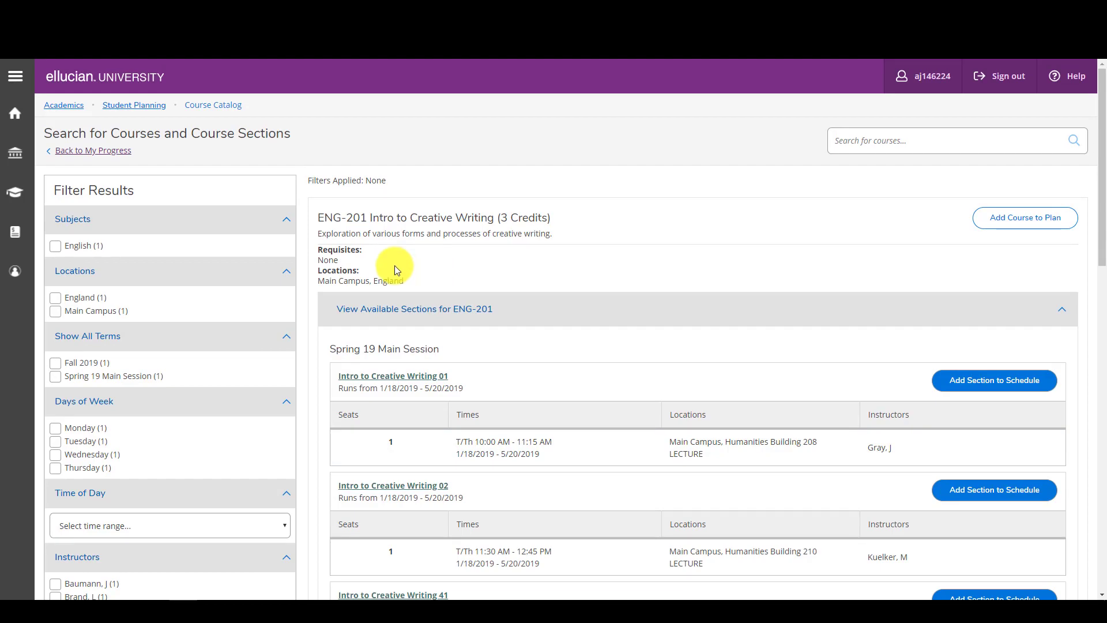
mouse_move(155, 110)
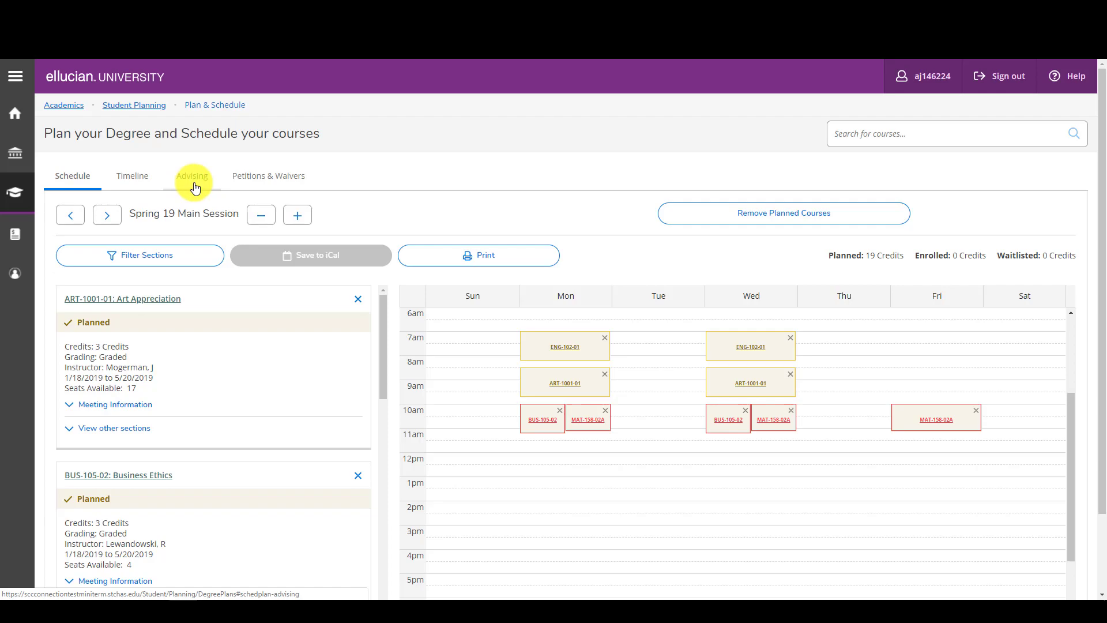
Advance the schedule two terms, past Spring 19 2nd Eight Weeks, to Fall 2019
scroll(195, 187, down, 1)
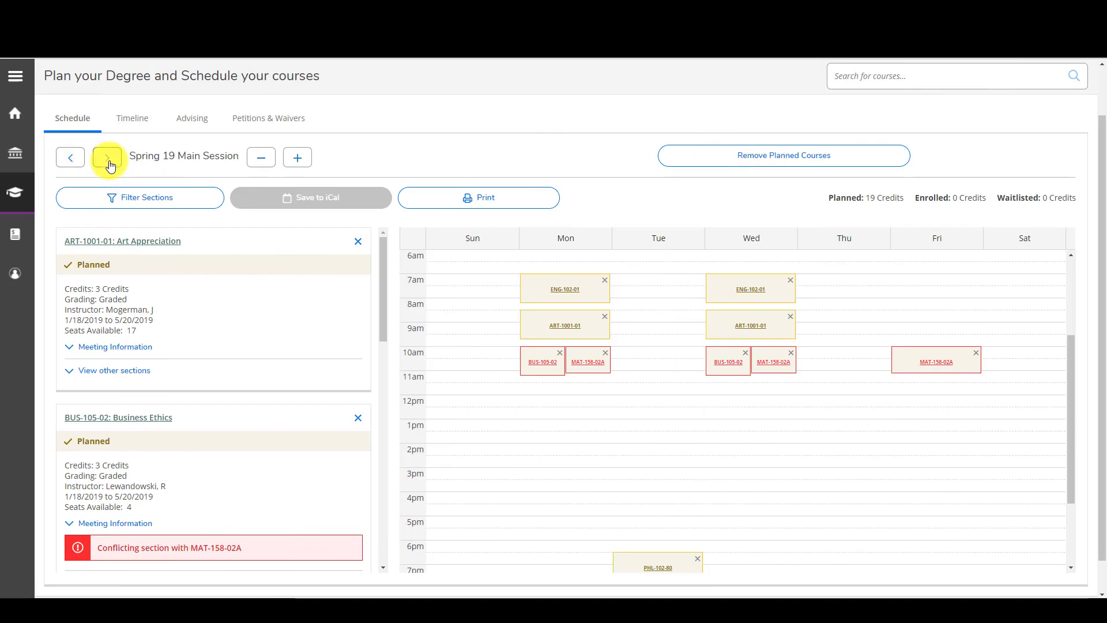
click(108, 159)
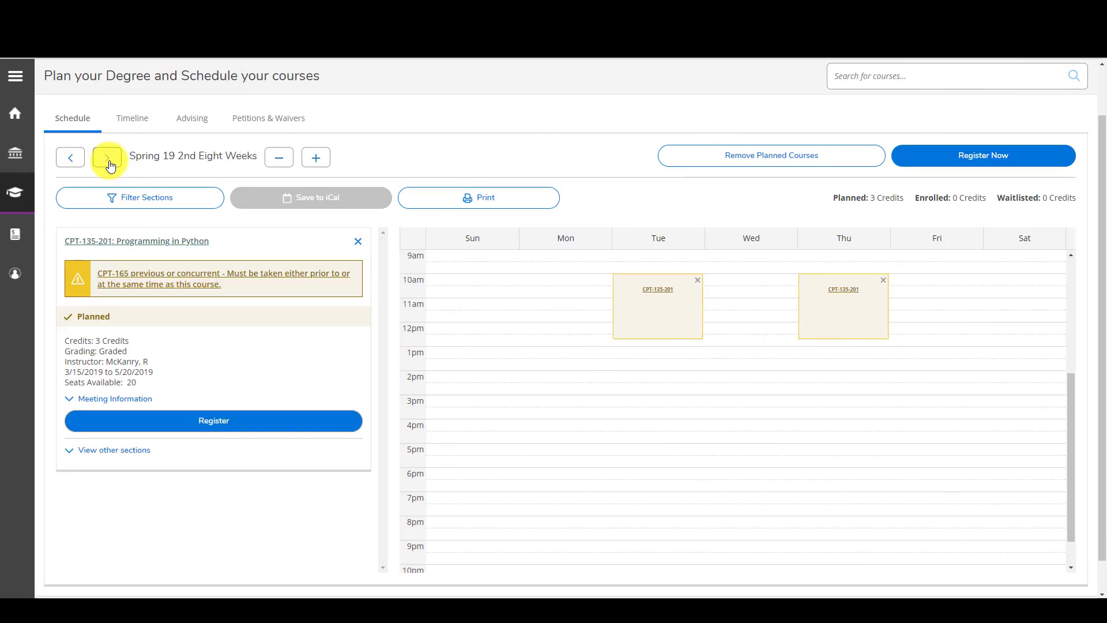
click(108, 158)
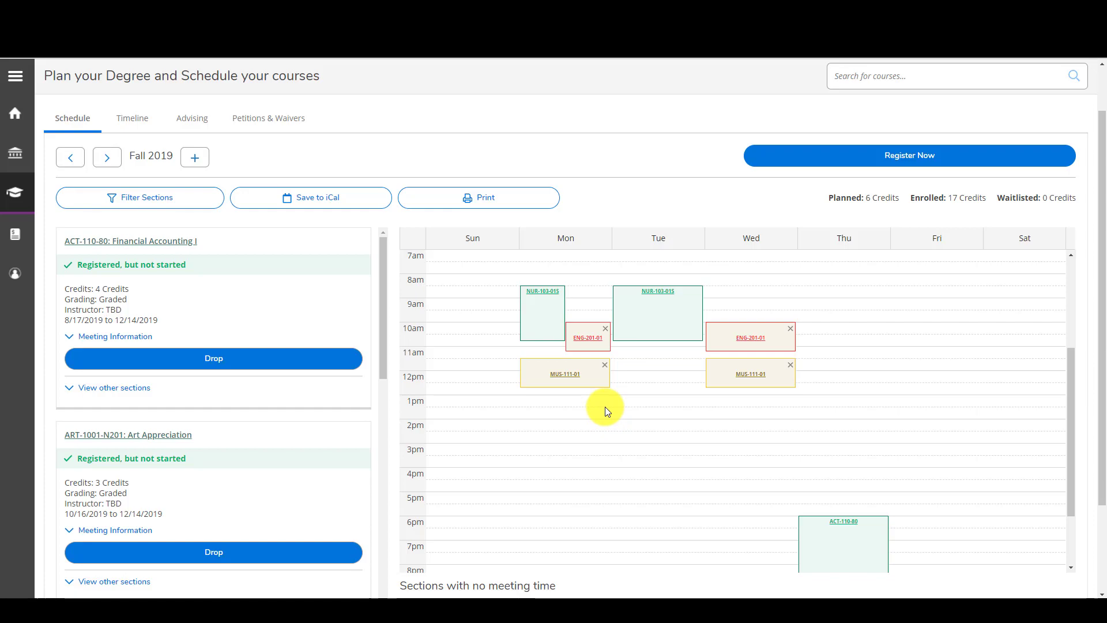
scroll(604, 407, down, 1)
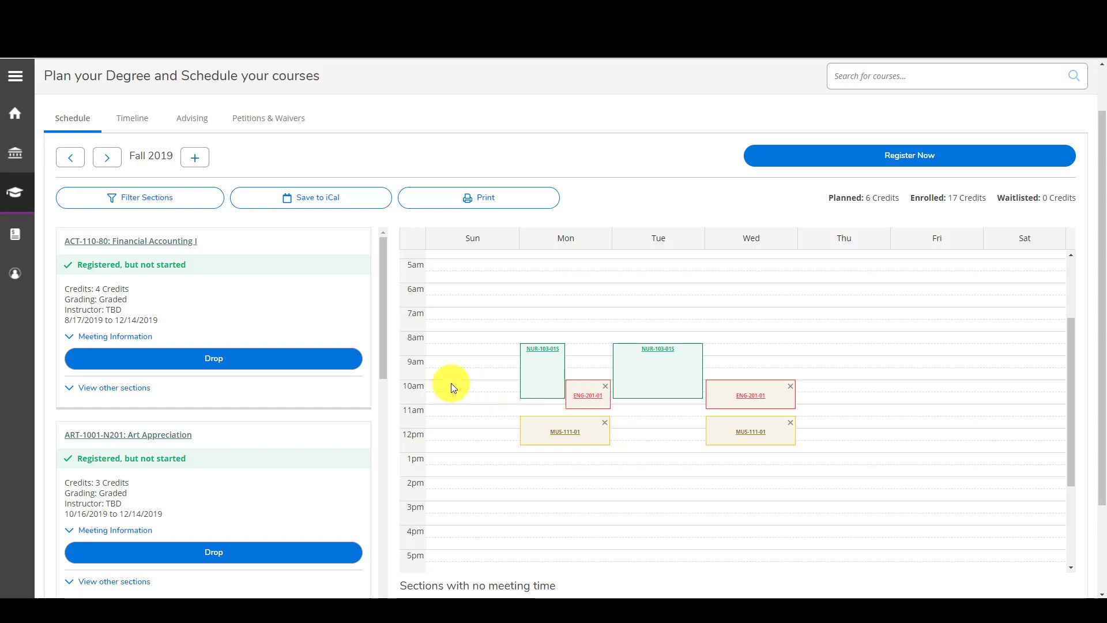
scroll(269, 312, up, 1)
scroll(269, 311, down, 5)
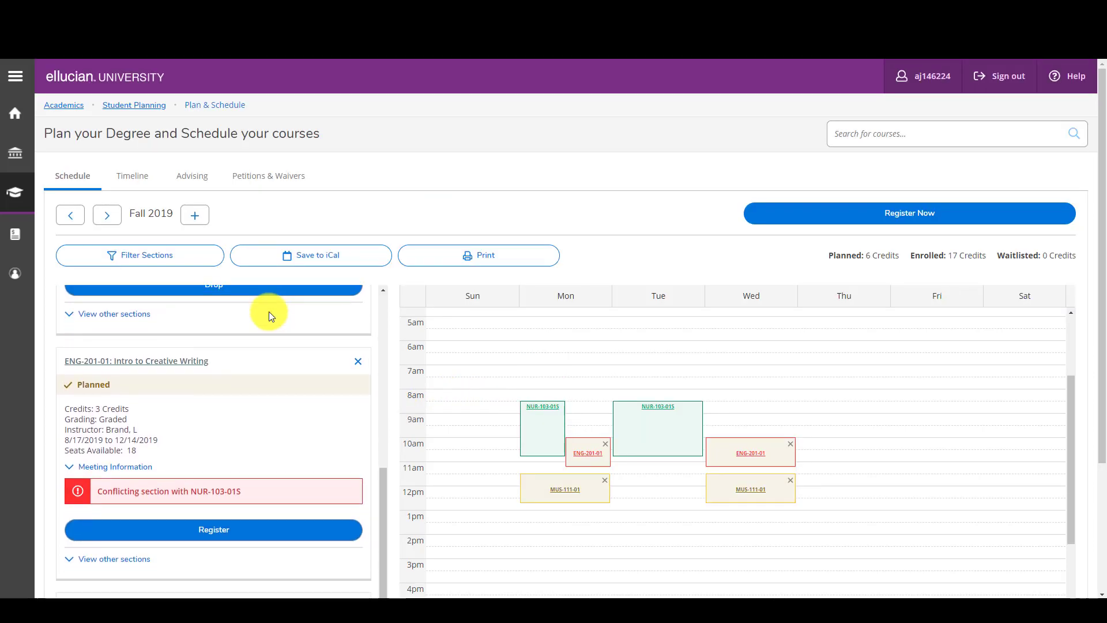
scroll(269, 311, down, 2)
scroll(269, 311, up, 1)
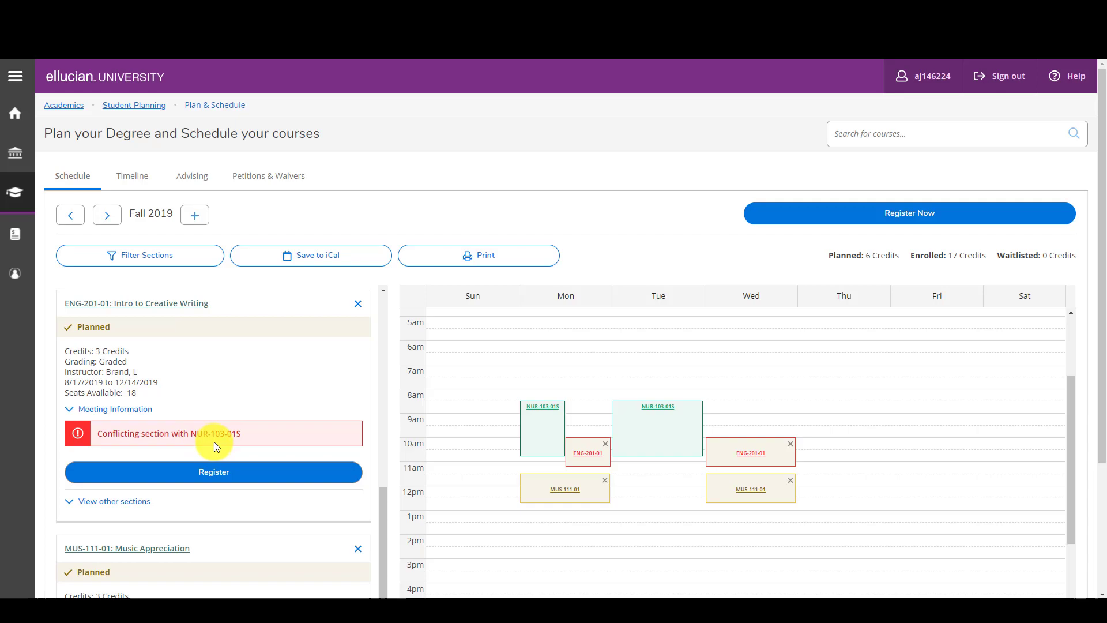
Remove ENG-201-01 from the Fall 2019 plan, dropping planned credits to 3
click(358, 305)
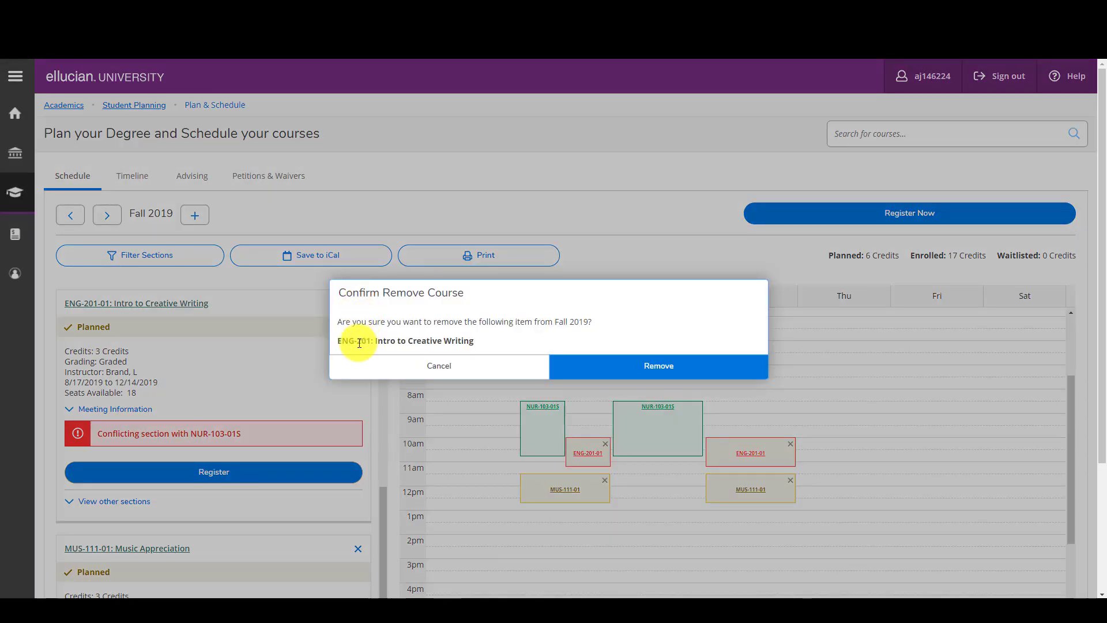
click(640, 365)
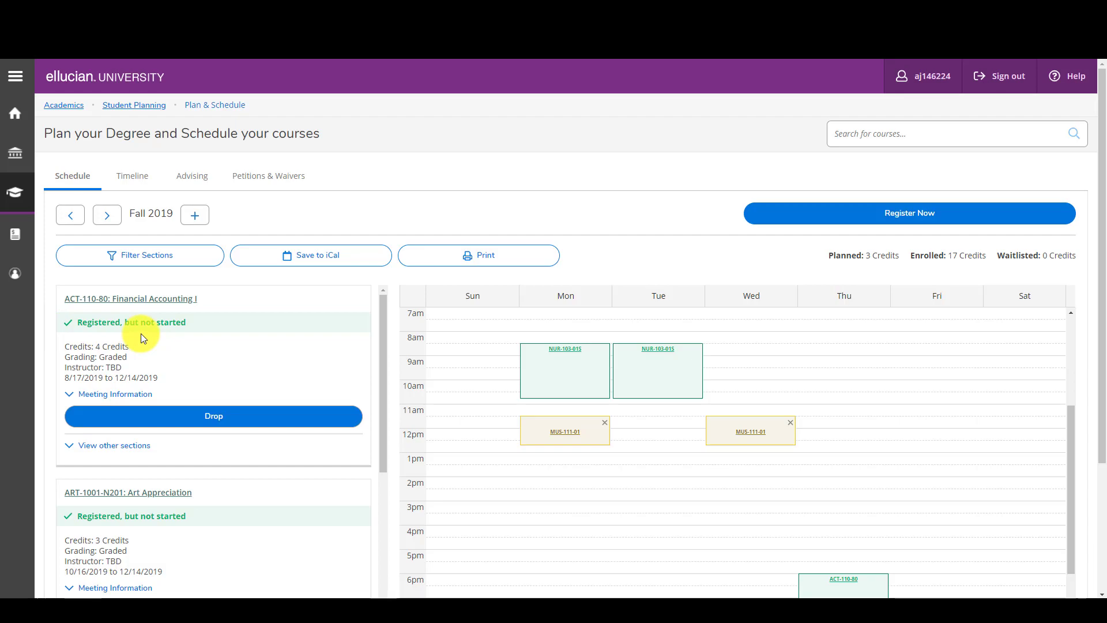
Scroll the left course list down to MUS-111-01: Music Appreciation
scroll(148, 334, down, 2)
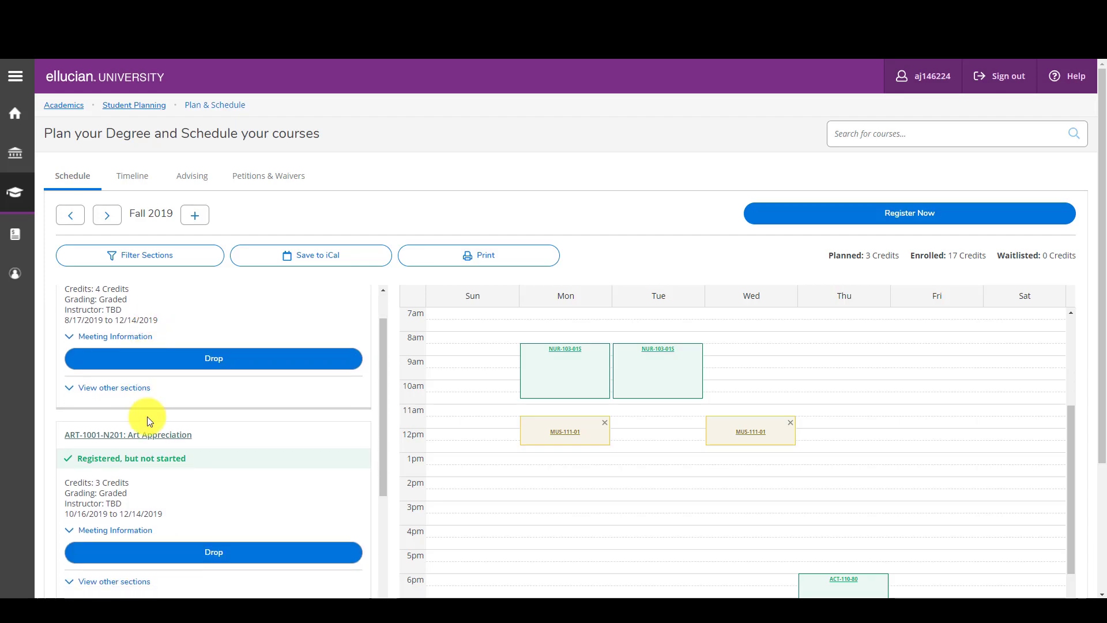
scroll(188, 469, down, 4)
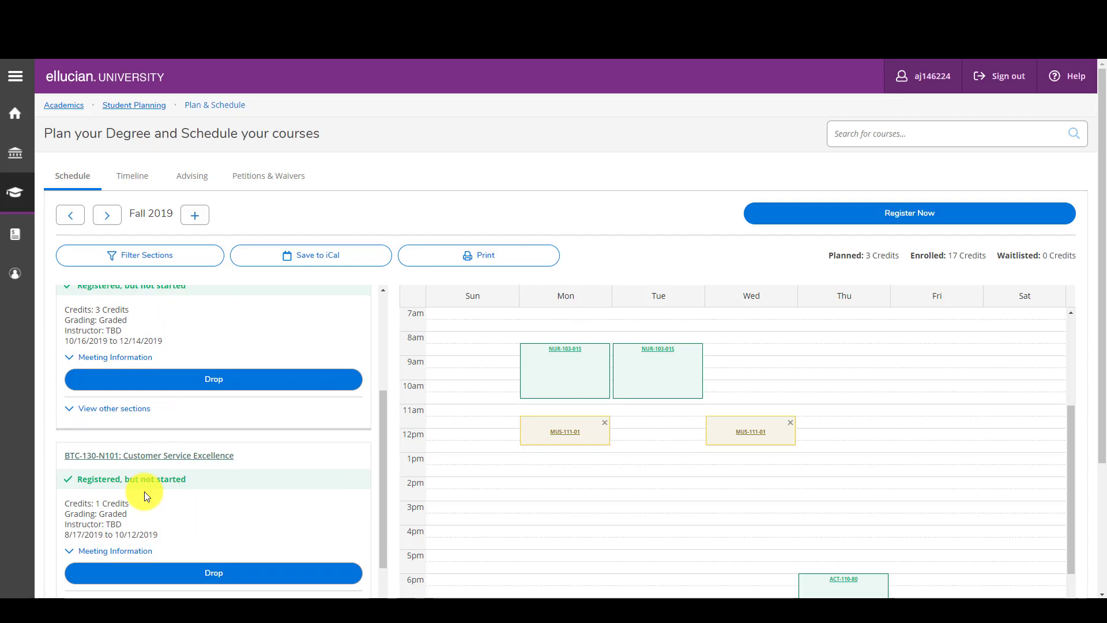
scroll(145, 491, down, 6)
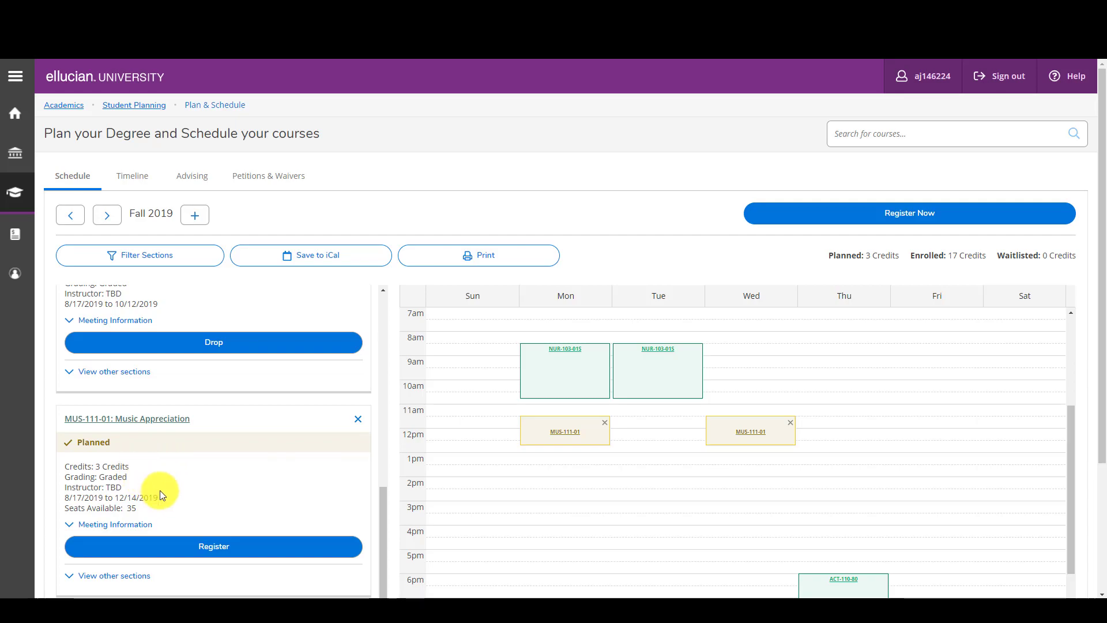
Register for the planned MUS-111-01 Music Appreciation section
click(195, 541)
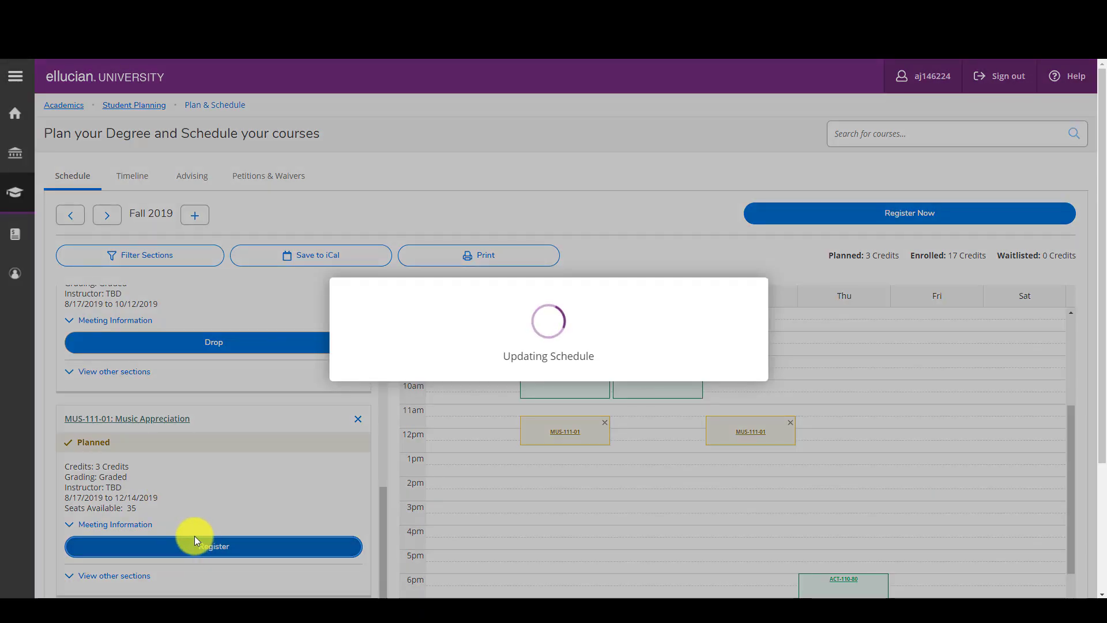